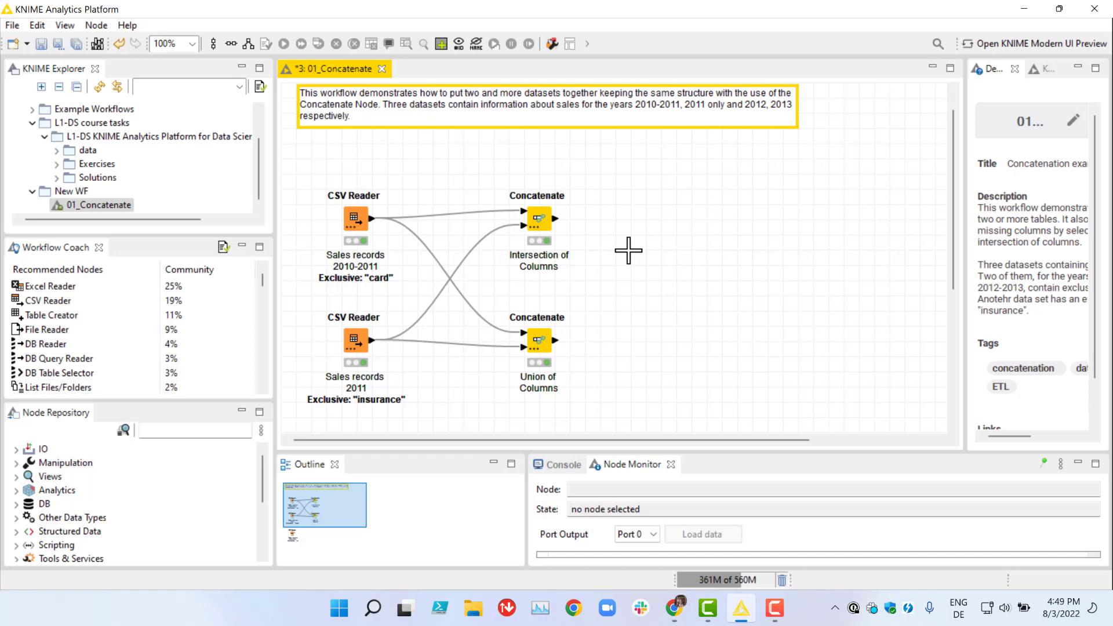
{"action": "right_click", "coordinate": [363, 225]}
{"action": "left_click", "coordinate": [411, 574]}
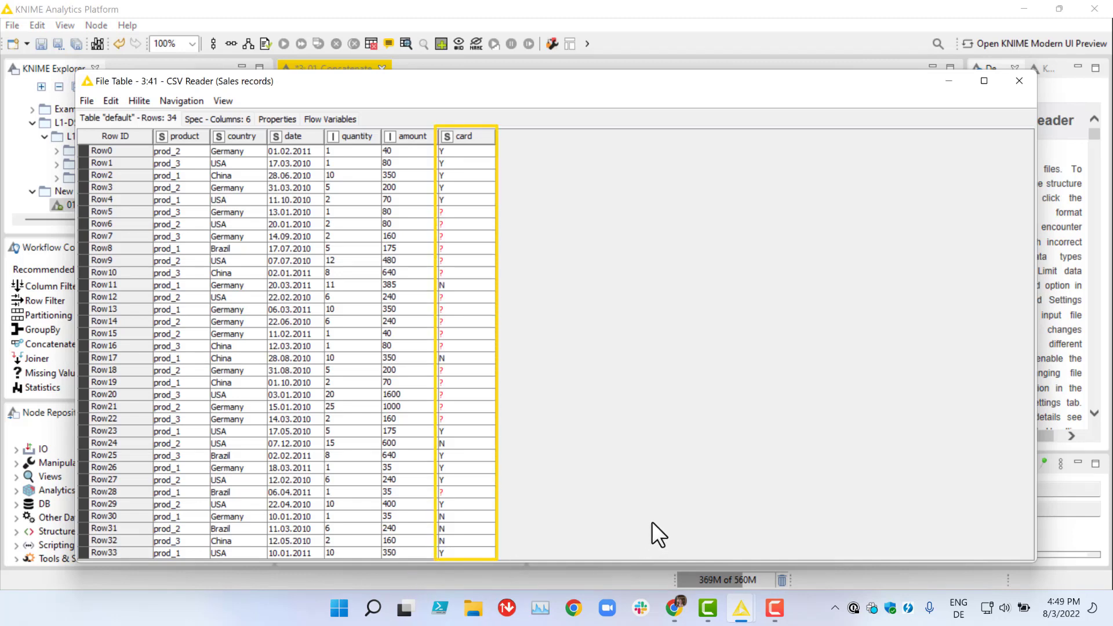
{"action": "left_click", "coordinate": [1022, 83]}
{"action": "right_click", "coordinate": [347, 337]}
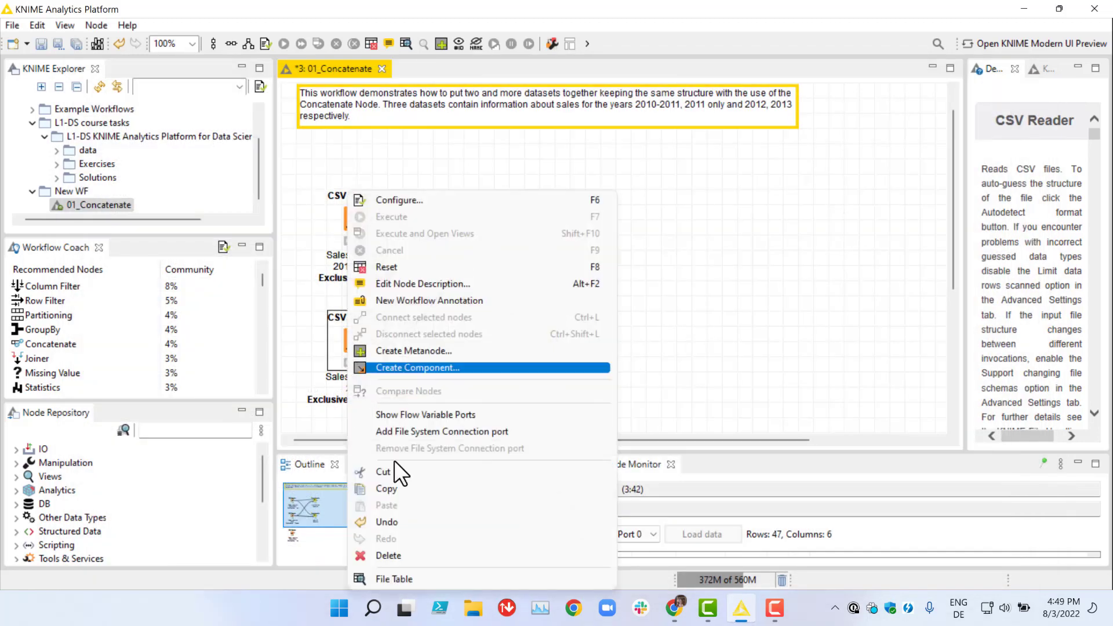
{"action": "left_click", "coordinate": [417, 575]}
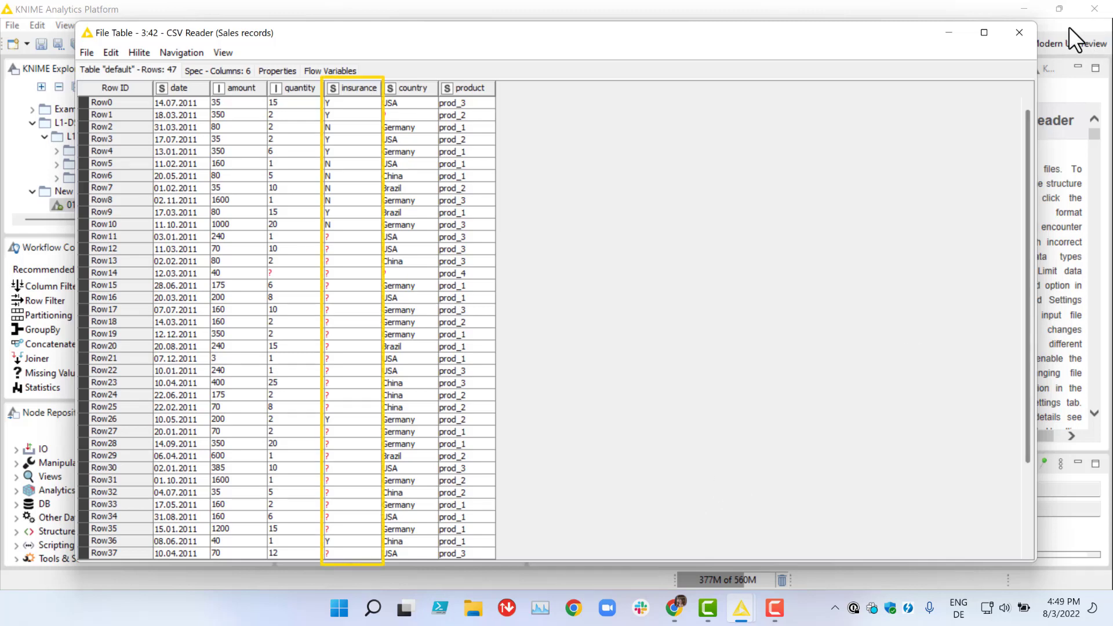
{"action": "left_click", "coordinate": [1018, 31]}
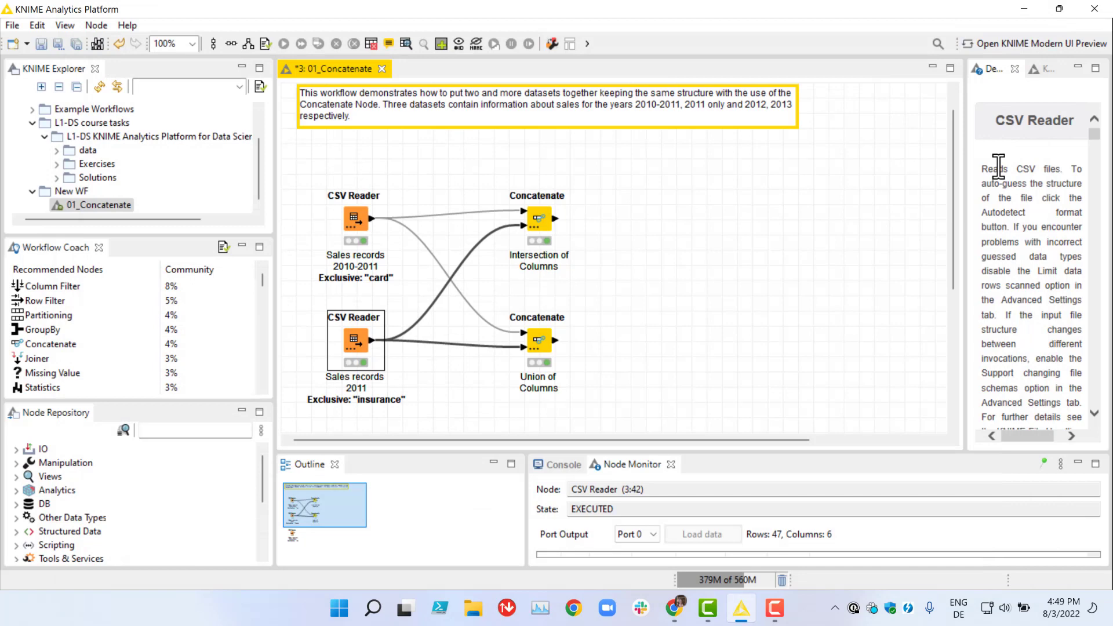
{"action": "left_click", "coordinate": [866, 200]}
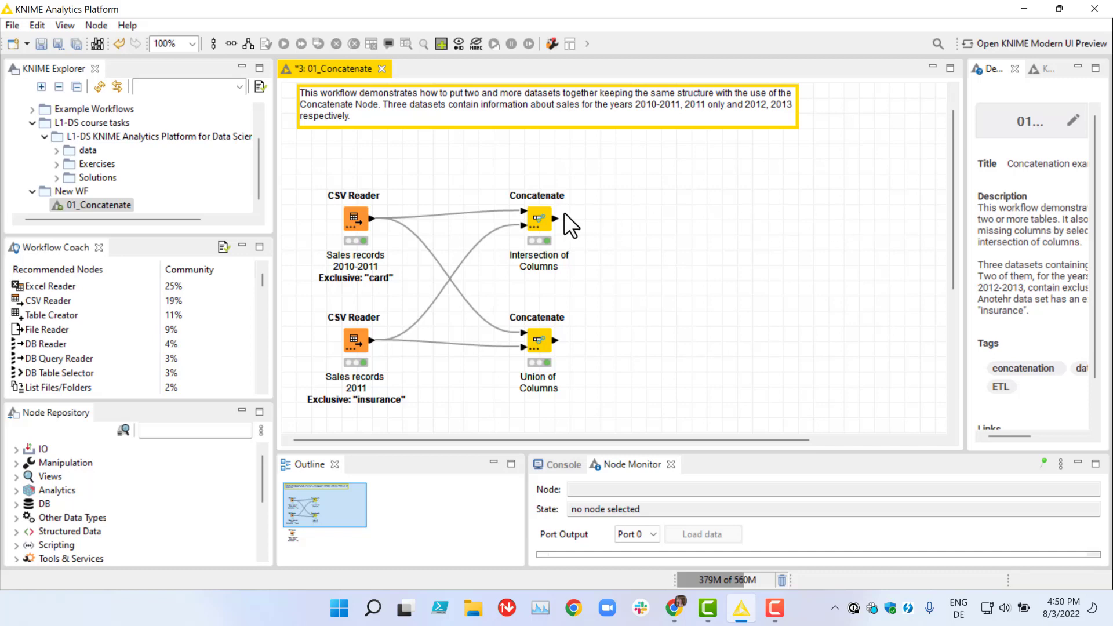
Step: Review the Concatenate (Intersection of Columns) settings and accept them unchanged, keeping the _dup suffix
{"action": "double_click", "coordinate": [548, 215]}
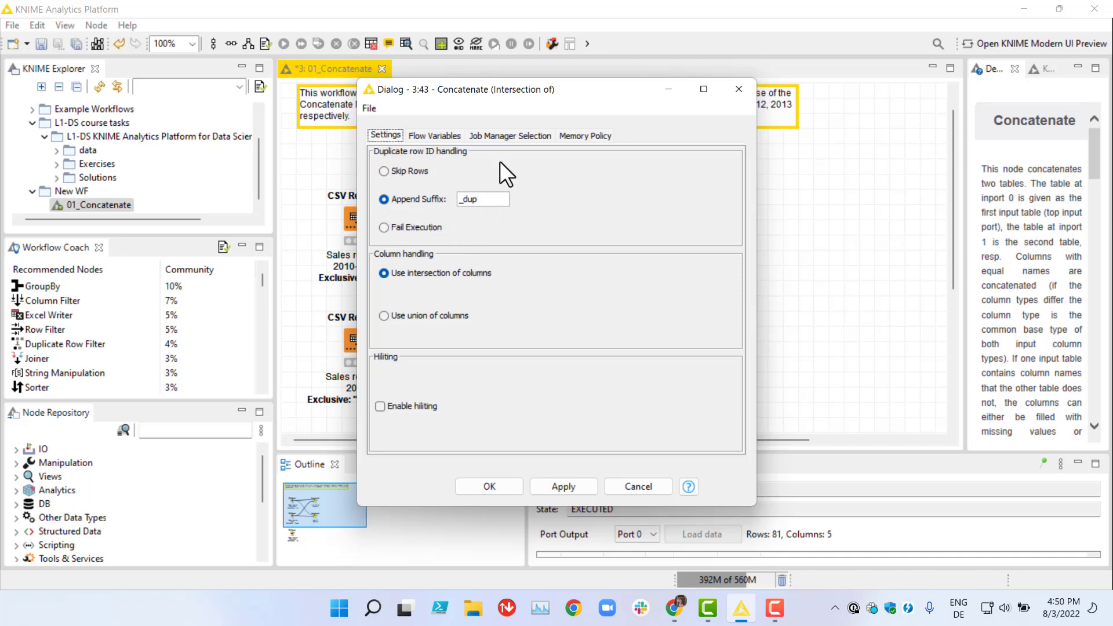
{"action": "left_click_drag", "start_coordinate": [568, 84], "coordinate": [667, 86]}
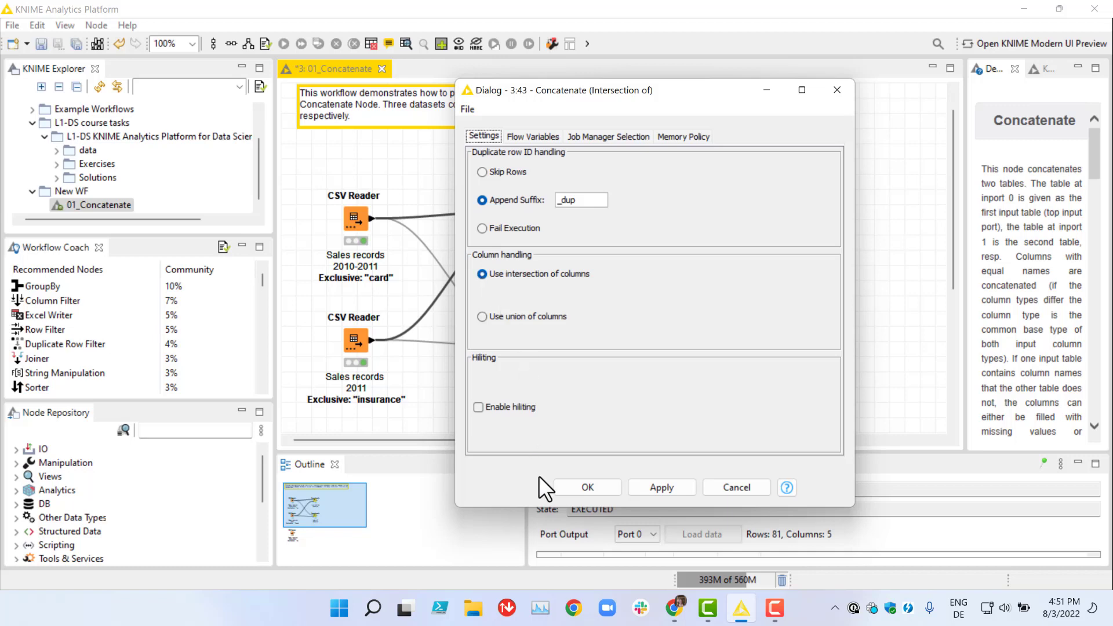
{"action": "left_click", "coordinate": [557, 485]}
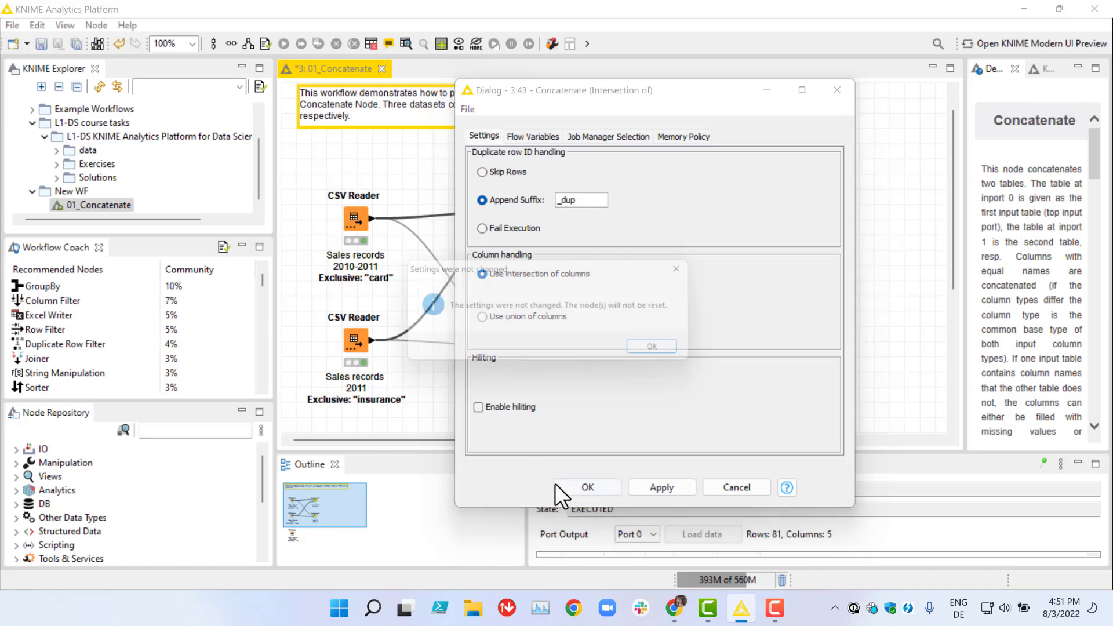
Step: Open the Intersection node's Concatenated table showing 81 rows with _dup row IDs
{"action": "left_click", "coordinate": [680, 350]}
{"action": "right_click", "coordinate": [546, 222]}
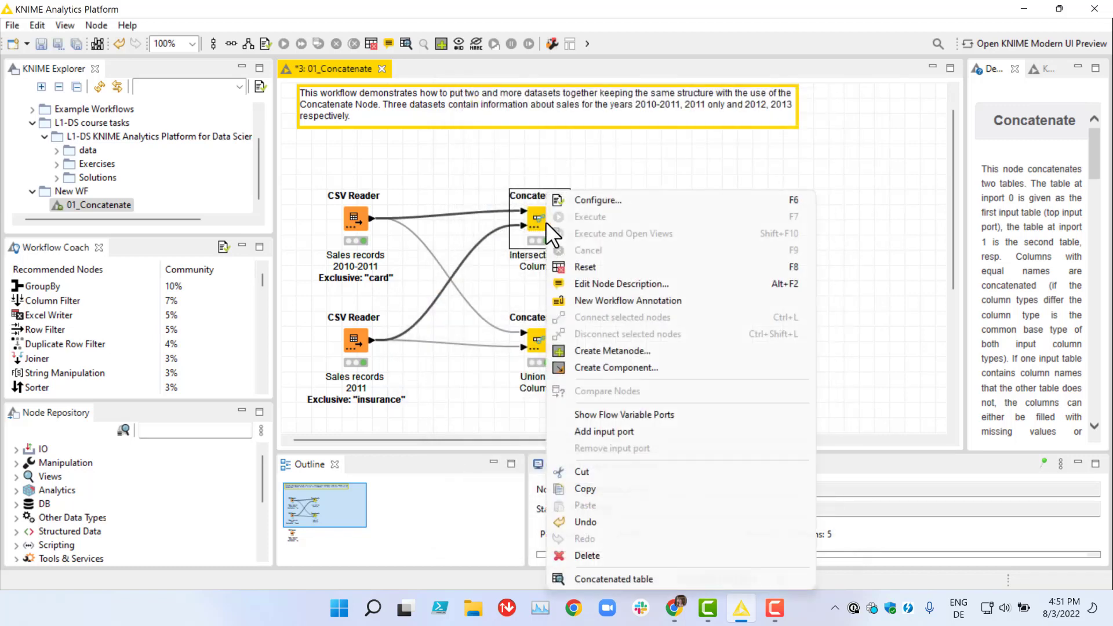
{"action": "left_click", "coordinate": [575, 580]}
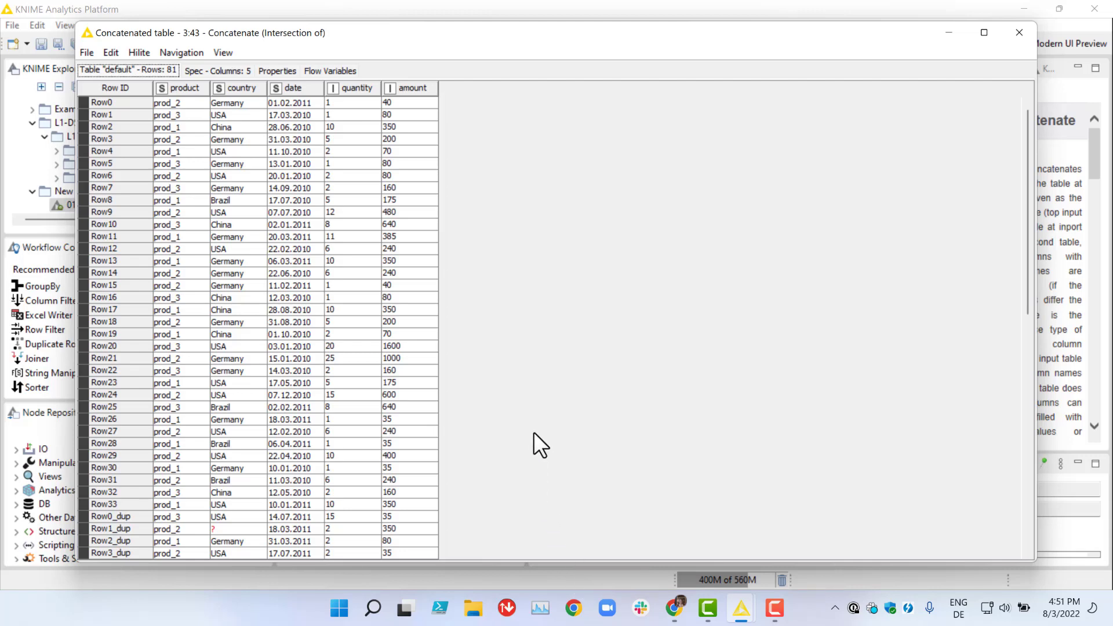
{"action": "scroll", "coordinate": [534, 432], "scroll_direction": "down", "scroll_amount": 2}
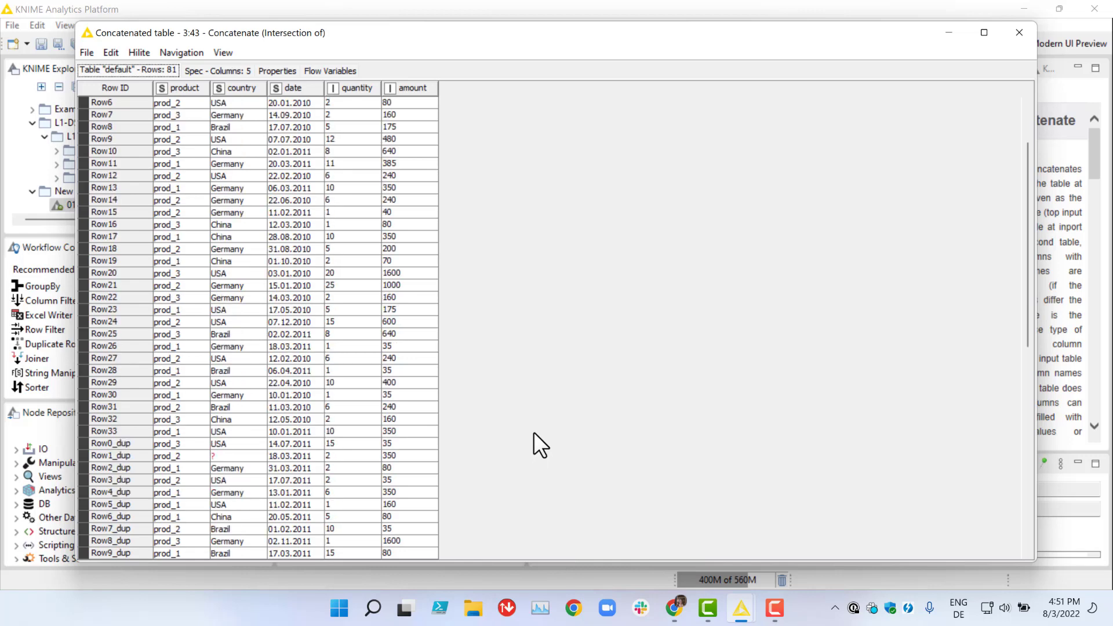
{"action": "scroll", "coordinate": [533, 432], "scroll_direction": "down", "scroll_amount": 2}
{"action": "scroll", "coordinate": [534, 433], "scroll_direction": "down", "scroll_amount": 1}
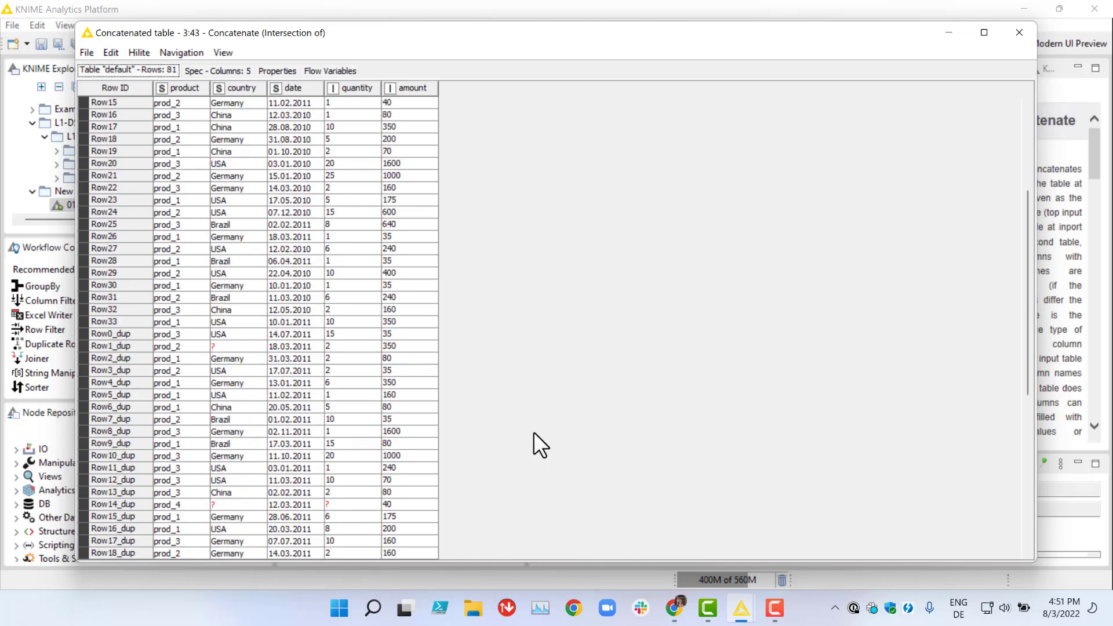
{"action": "scroll", "coordinate": [533, 433], "scroll_direction": "down", "scroll_amount": 1}
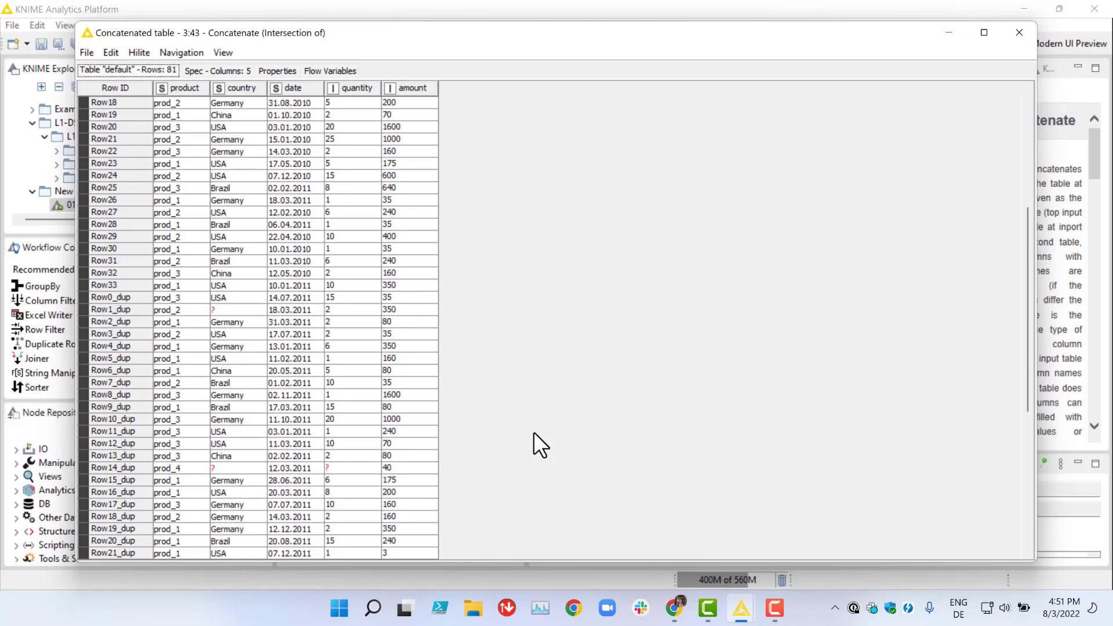
{"action": "scroll", "coordinate": [533, 433], "scroll_direction": "down", "scroll_amount": 2}
{"action": "scroll", "coordinate": [533, 432], "scroll_direction": "down", "scroll_amount": 1}
{"action": "scroll", "coordinate": [533, 432], "scroll_direction": "down", "scroll_amount": 1}
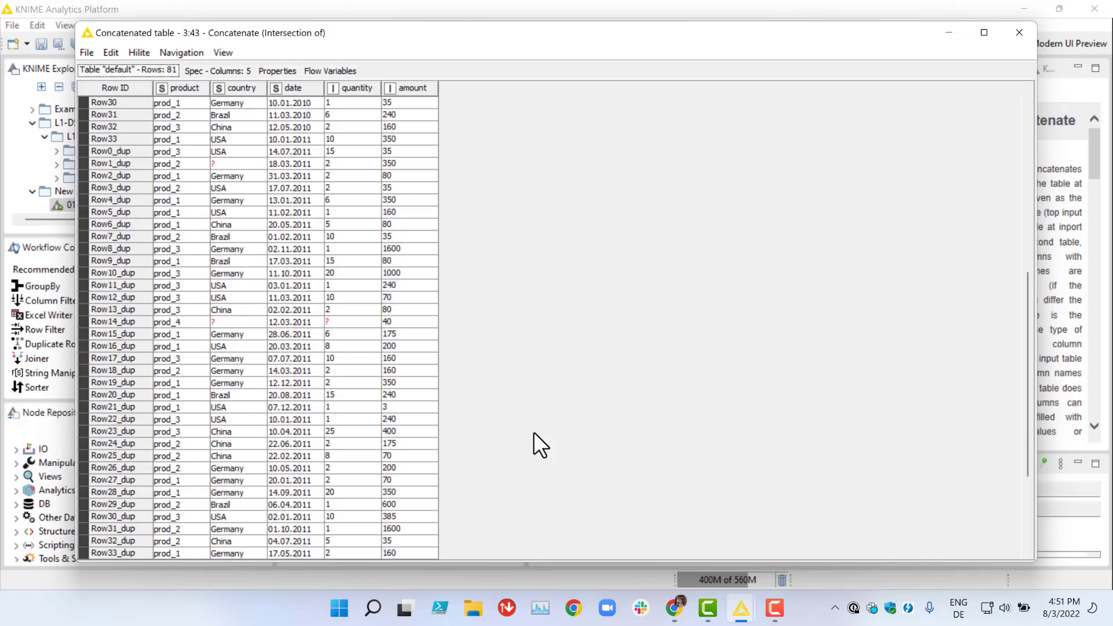
{"action": "scroll", "coordinate": [534, 432], "scroll_direction": "down", "scroll_amount": 2}
{"action": "scroll", "coordinate": [533, 433], "scroll_direction": "down", "scroll_amount": 1}
{"action": "scroll", "coordinate": [532, 433], "scroll_direction": "down", "scroll_amount": 1}
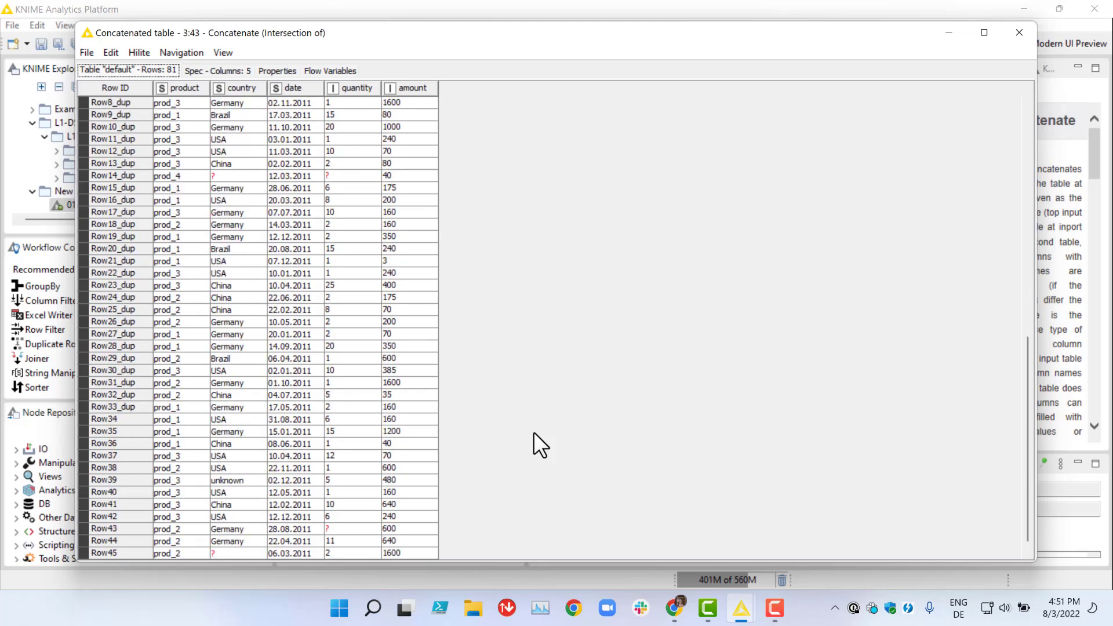
{"action": "scroll", "coordinate": [533, 432], "scroll_direction": "up", "scroll_amount": 1}
{"action": "scroll", "coordinate": [534, 432], "scroll_direction": "up", "scroll_amount": 2}
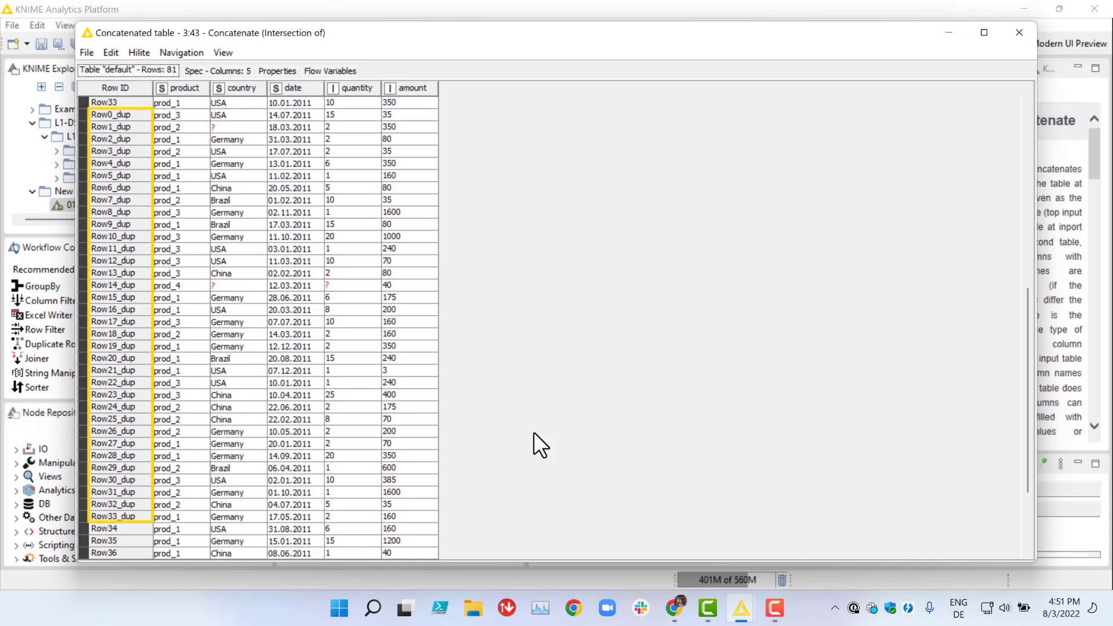
{"action": "left_click", "coordinate": [1014, 39]}
{"action": "left_click", "coordinate": [776, 292]}
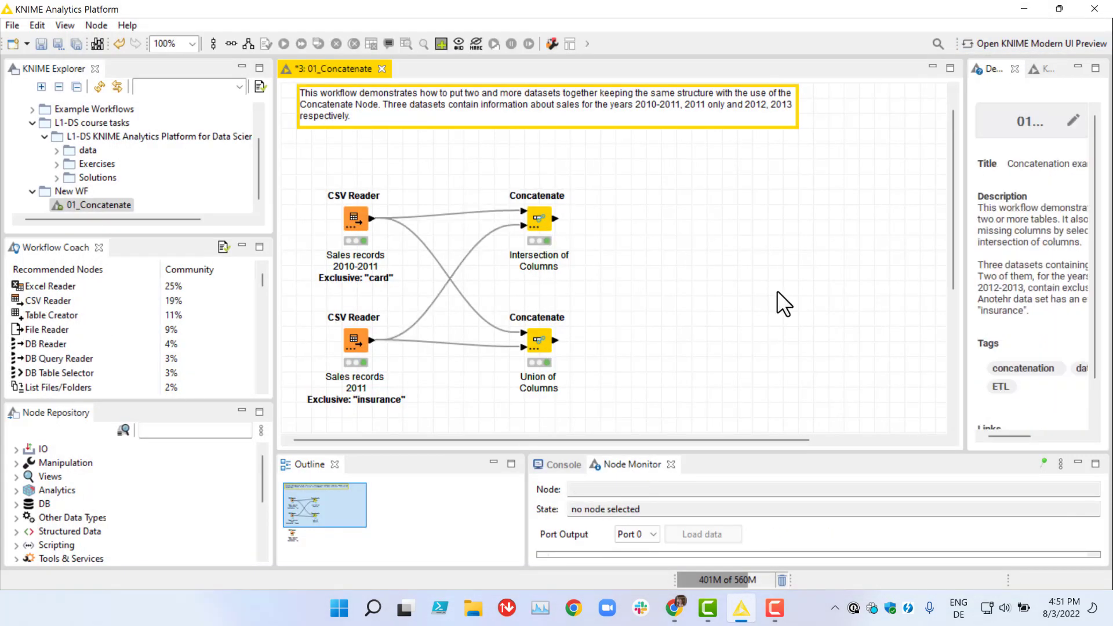
{"action": "double_click", "coordinate": [540, 336]}
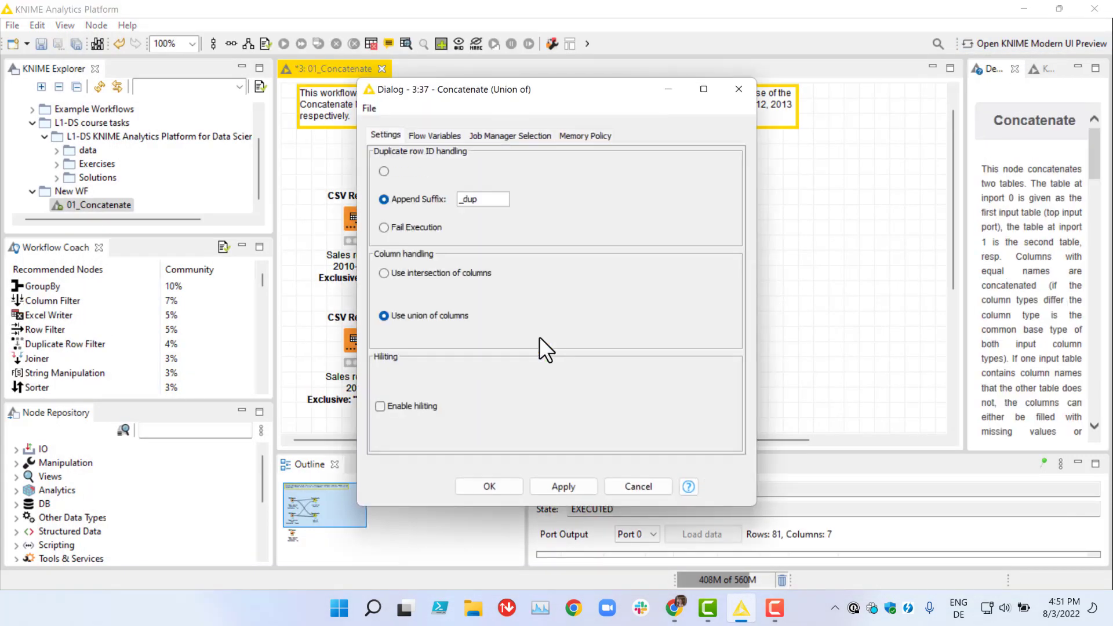
{"action": "key", "text": "Escape"}
{"action": "right_click", "coordinate": [540, 345]}
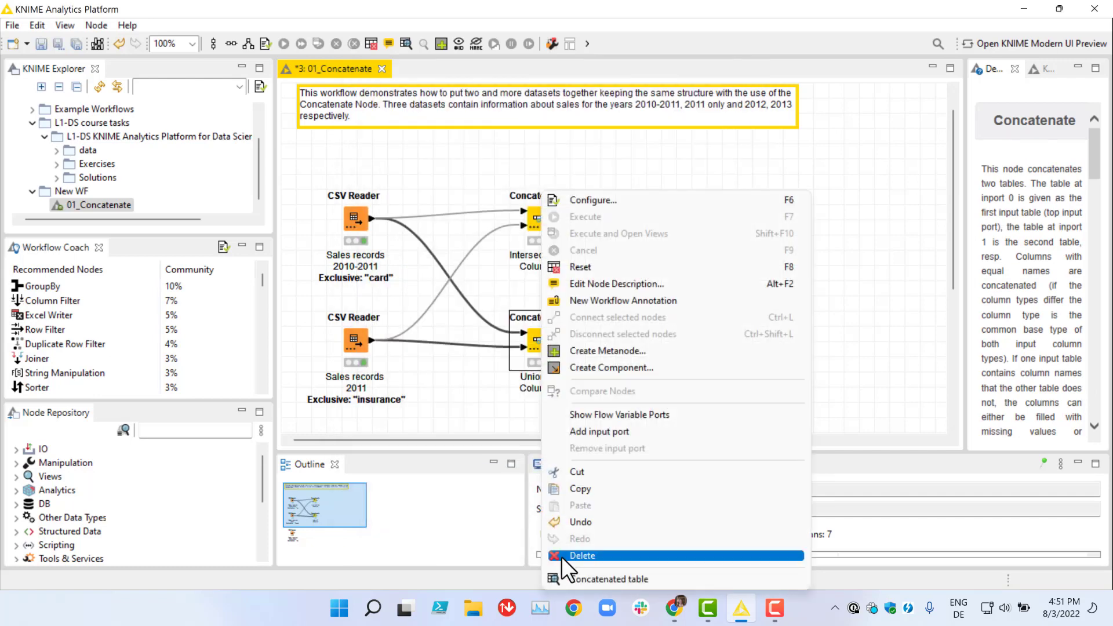
{"action": "left_click", "coordinate": [565, 576]}
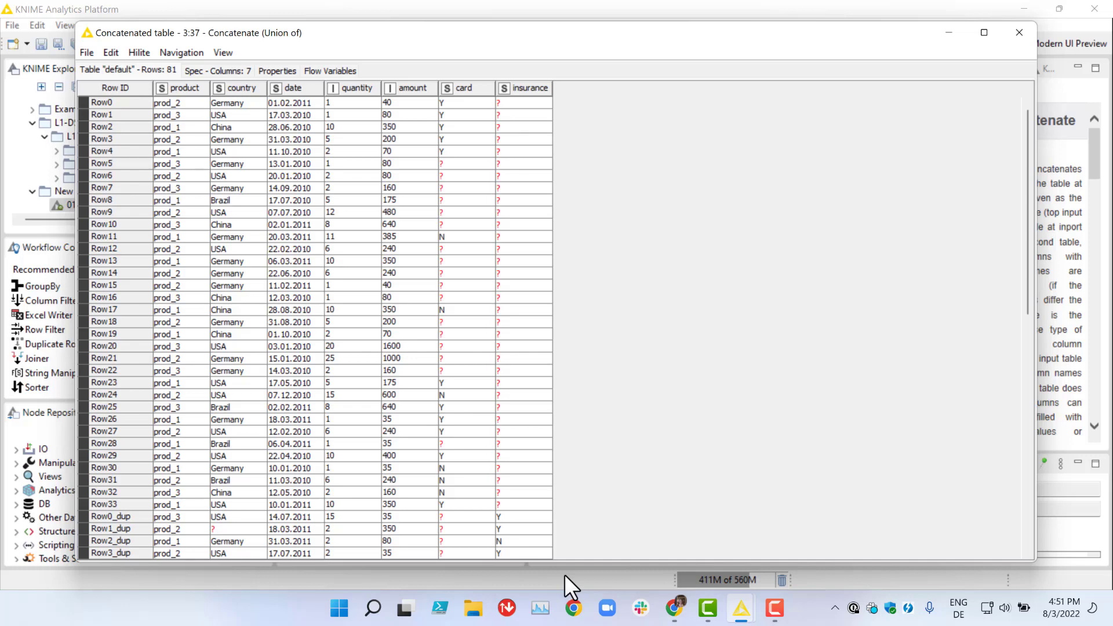
{"action": "scroll", "coordinate": [580, 507], "scroll_direction": "down", "scroll_amount": 14}
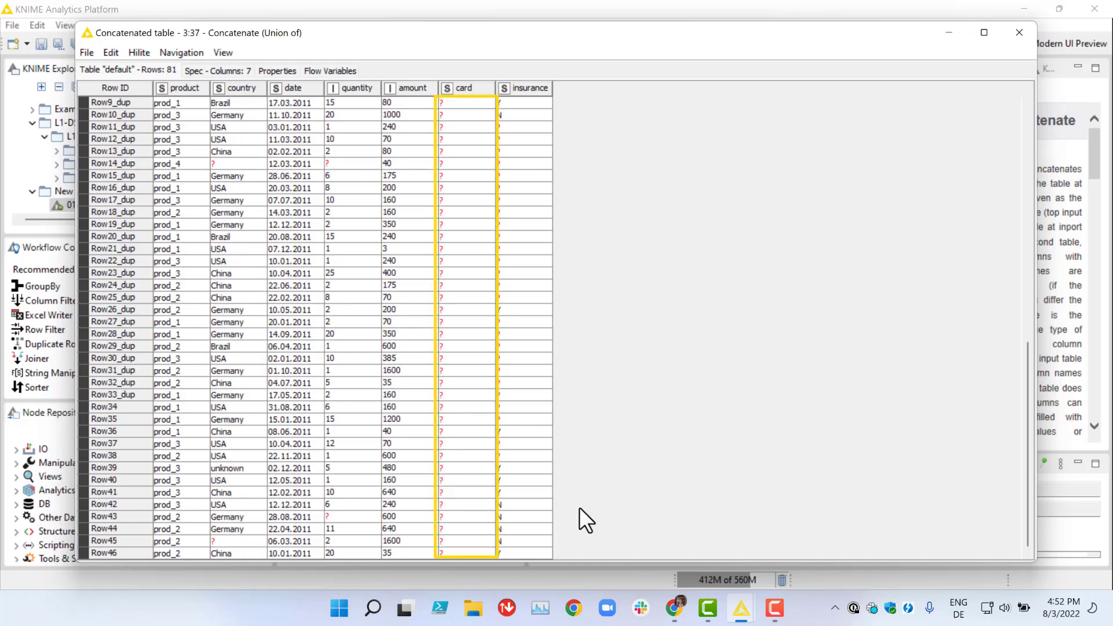
Step: Add a third input port to the union Concatenate node and connect the 2012-2013 sales reader
{"action": "left_click", "coordinate": [1031, 32]}
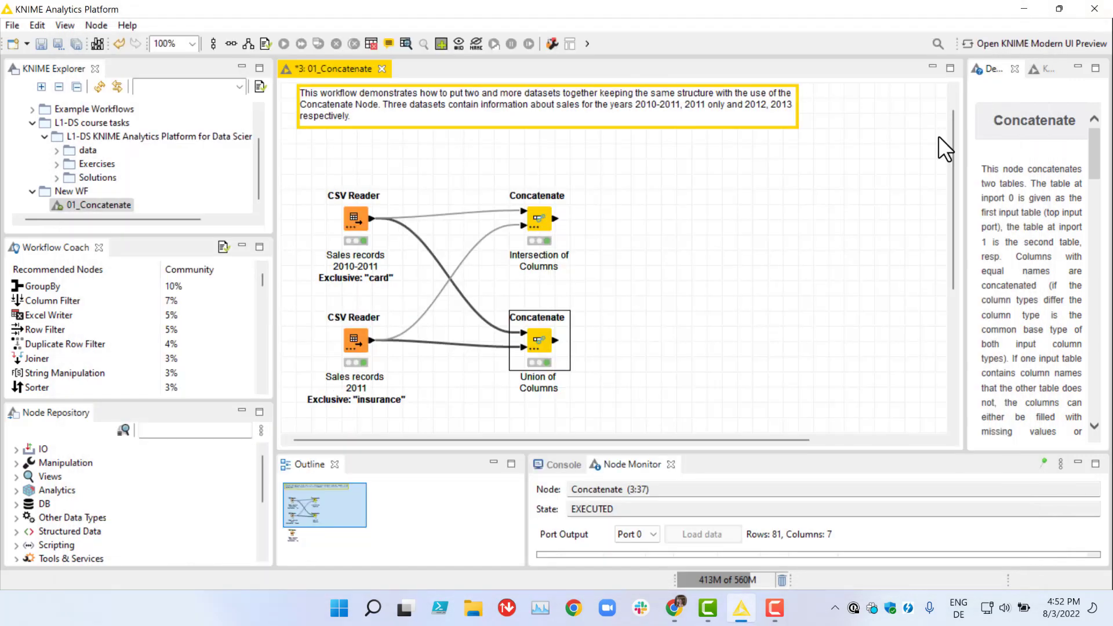
{"action": "left_click", "coordinate": [692, 312]}
{"action": "scroll", "coordinate": [690, 313], "scroll_direction": "down", "scroll_amount": 2}
{"action": "scroll", "coordinate": [687, 315], "scroll_direction": "down", "scroll_amount": 2}
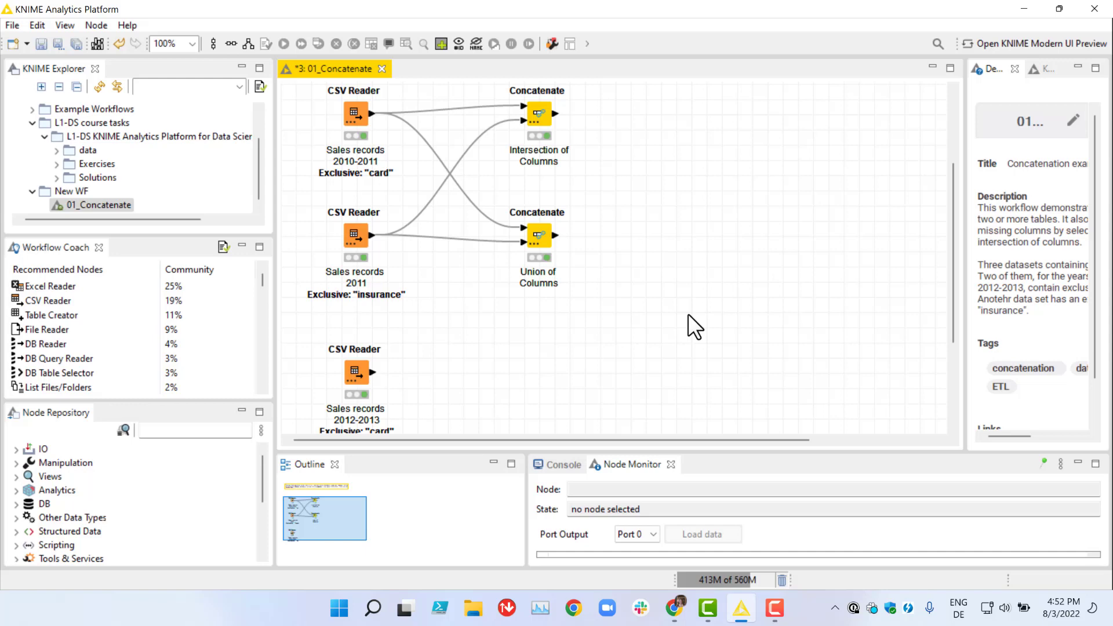
{"action": "scroll", "coordinate": [675, 313], "scroll_direction": "down", "scroll_amount": 1, "text": "ctrl"}
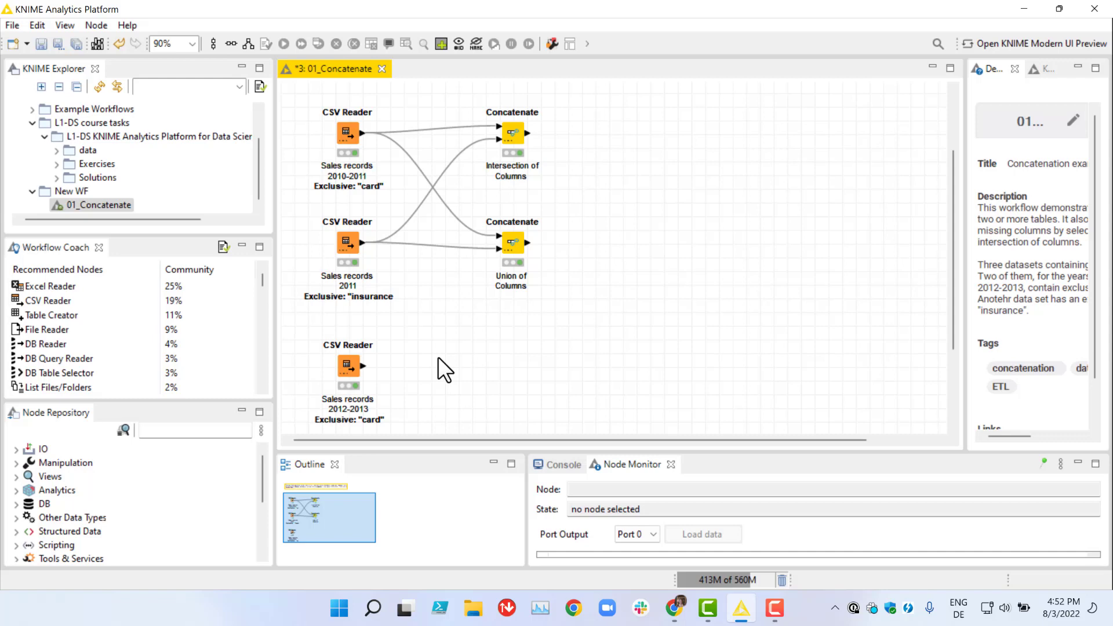
{"action": "left_click", "coordinate": [508, 251]}
{"action": "left_click", "coordinate": [524, 260]}
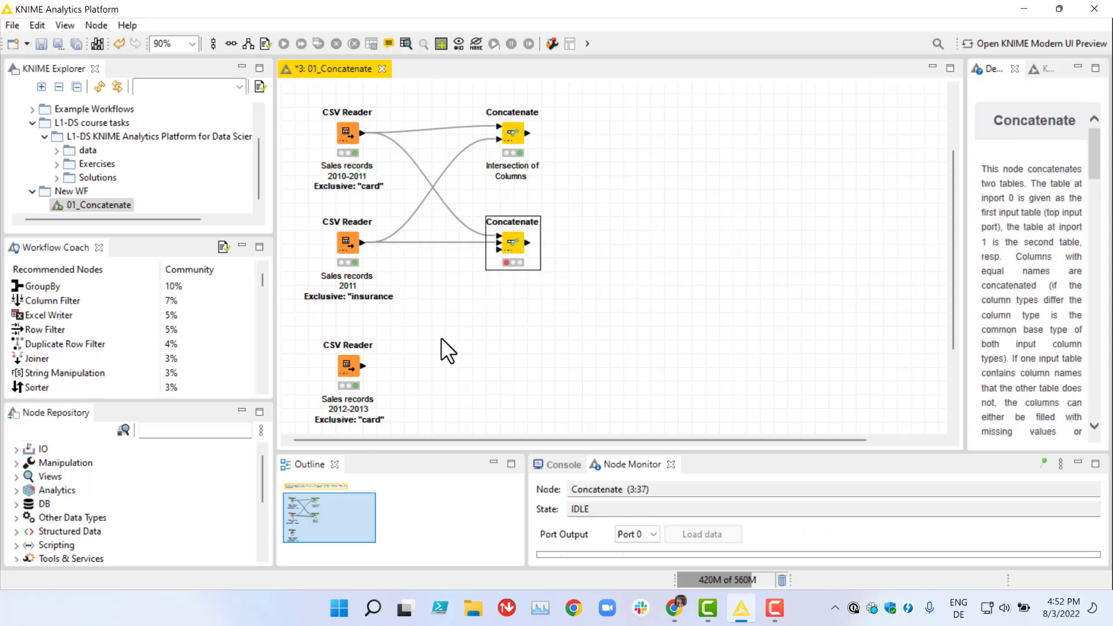
{"action": "left_click_drag", "start_coordinate": [363, 366], "coordinate": [500, 251]}
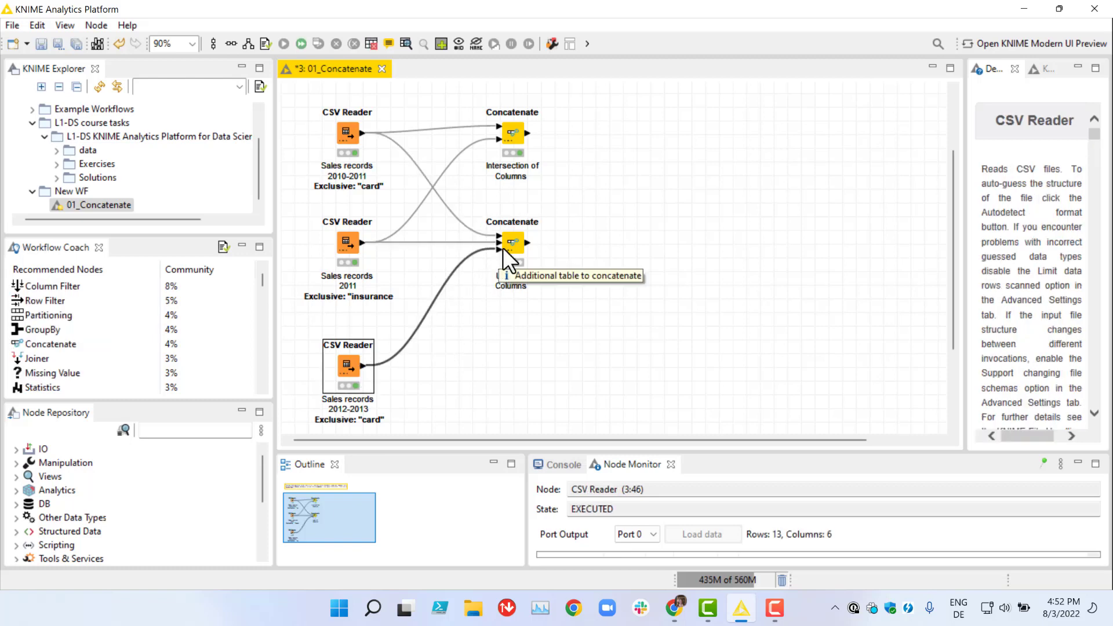
Step: Run the union Concatenate node with F7 and view its 94-row Concatenated table
{"action": "left_click", "coordinate": [517, 243]}
{"action": "key", "text": "F7"}
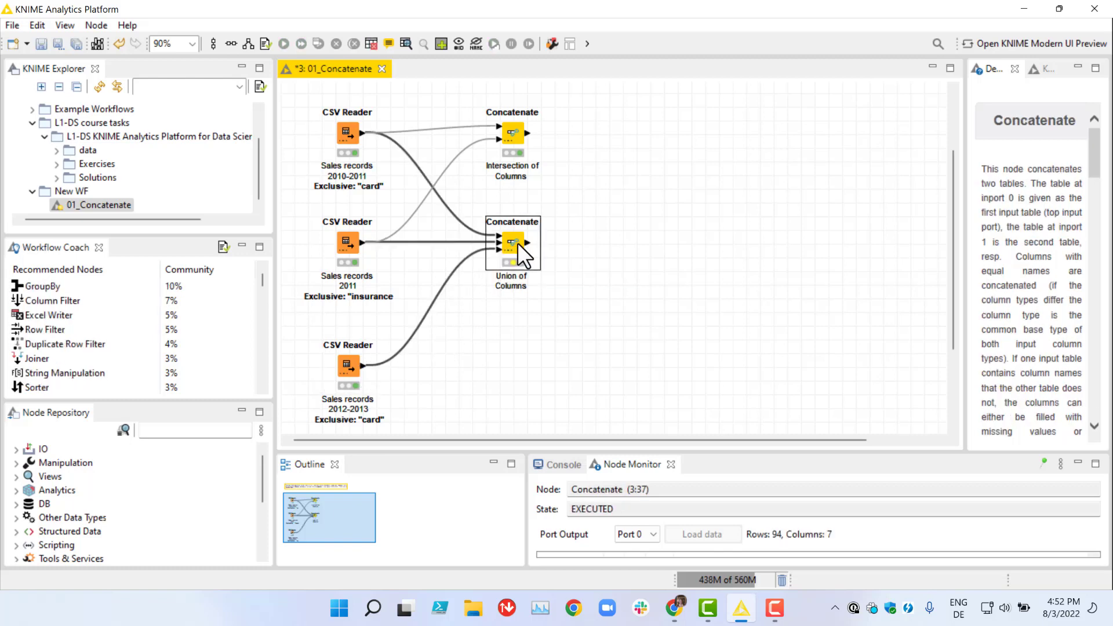
{"action": "right_click", "coordinate": [517, 243]}
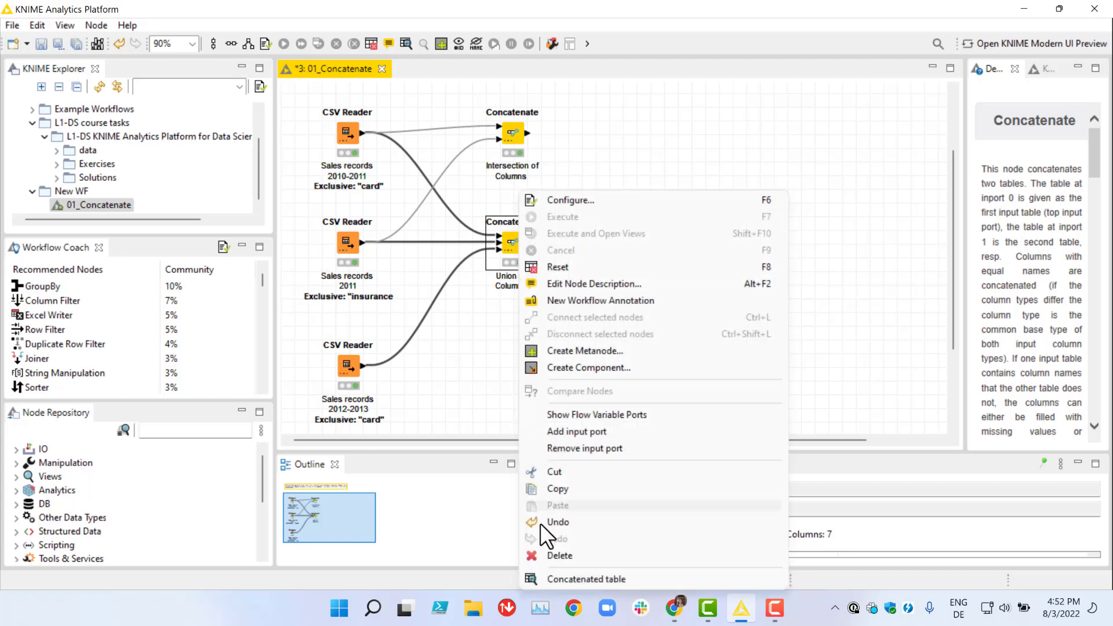
{"action": "left_click", "coordinate": [548, 574]}
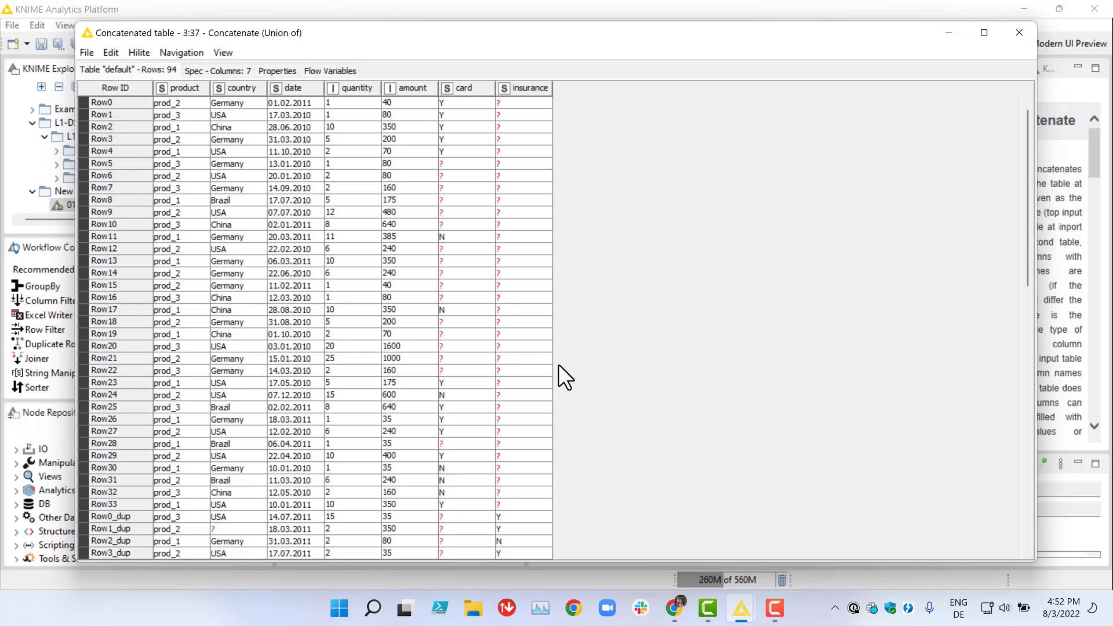
Step: Close the result table and remove the union node's third input port, disconnecting the 2012-2013 reader
{"action": "left_click", "coordinate": [1019, 34]}
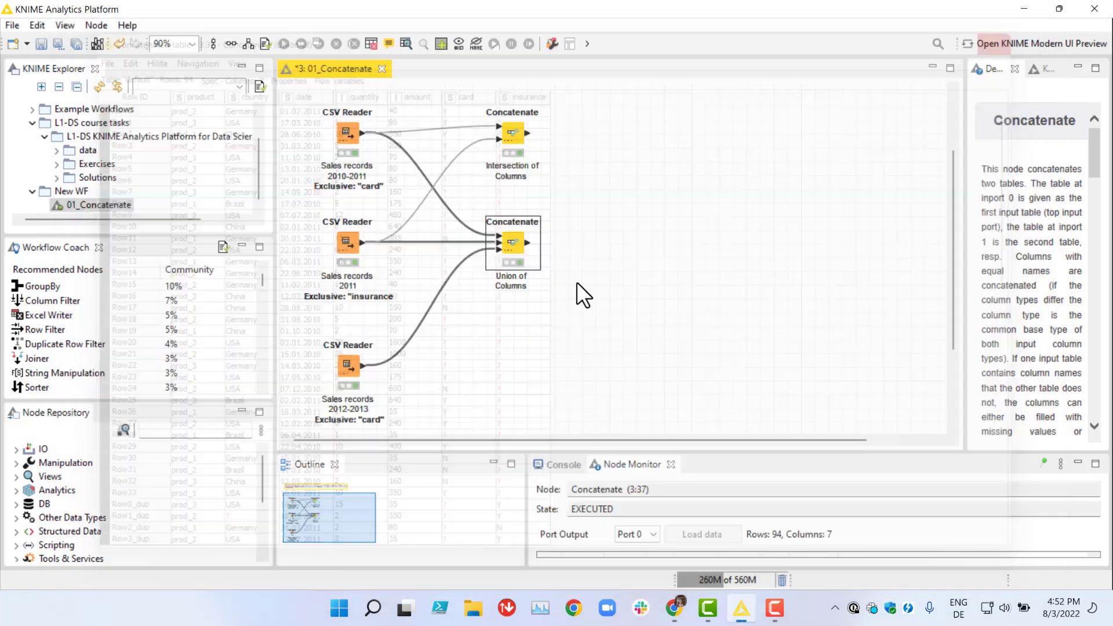
{"action": "left_click", "coordinate": [504, 252]}
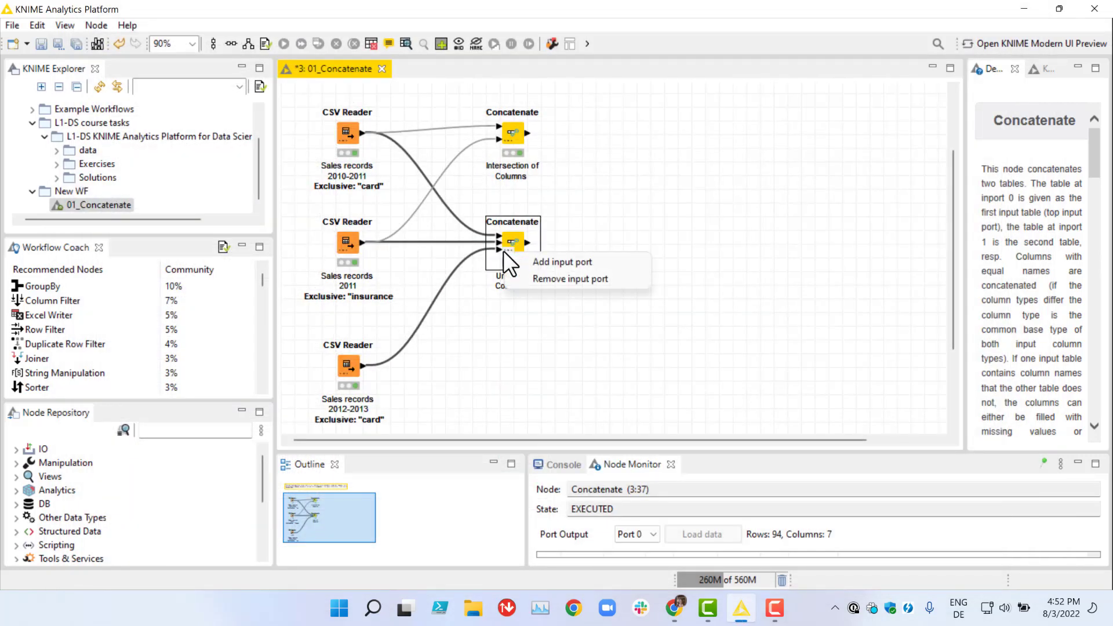
{"action": "left_click", "coordinate": [522, 275]}
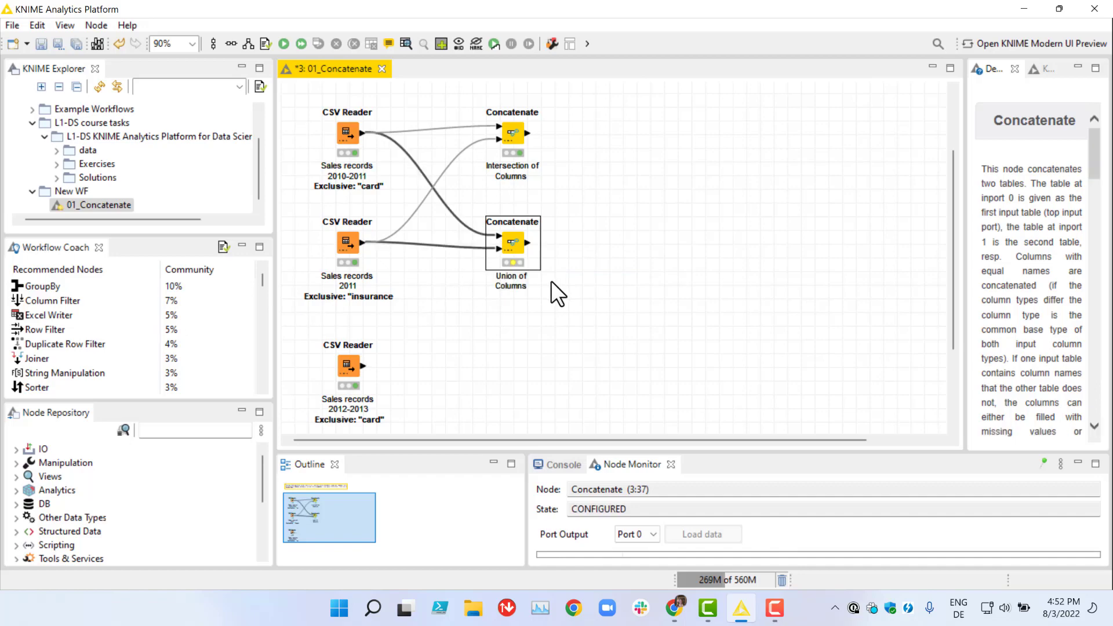